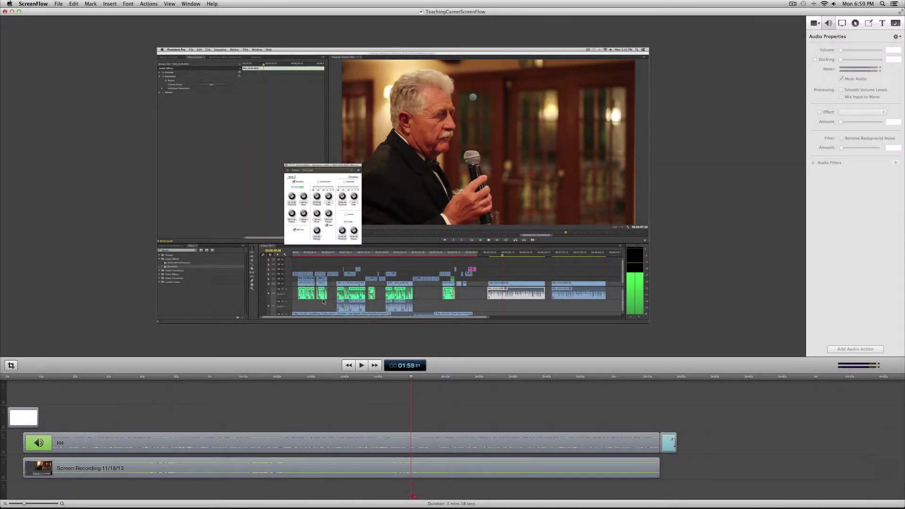
- Bring Premiere Pro to the front, showing the BriZachWedding project's BriZach Sync sequence
key(super+Tab)
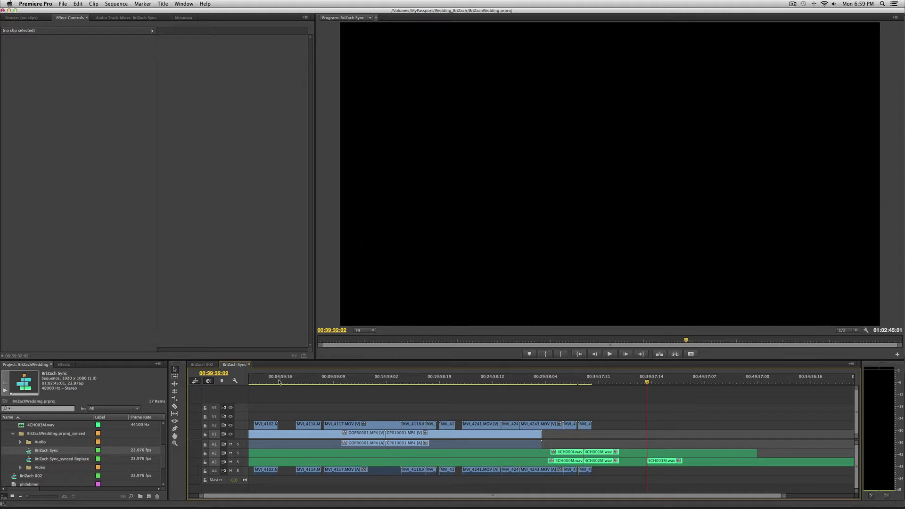
- Zoom the timeline out so the whole BriZach Sync sequence with its MVI, GOPR and 4CH00 clips fits
click(254, 381)
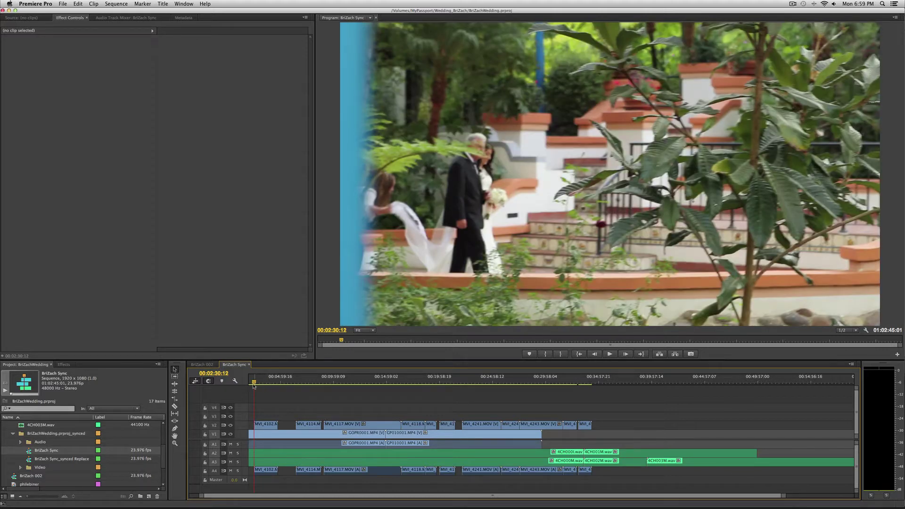
scroll(328, 390, down, 1)
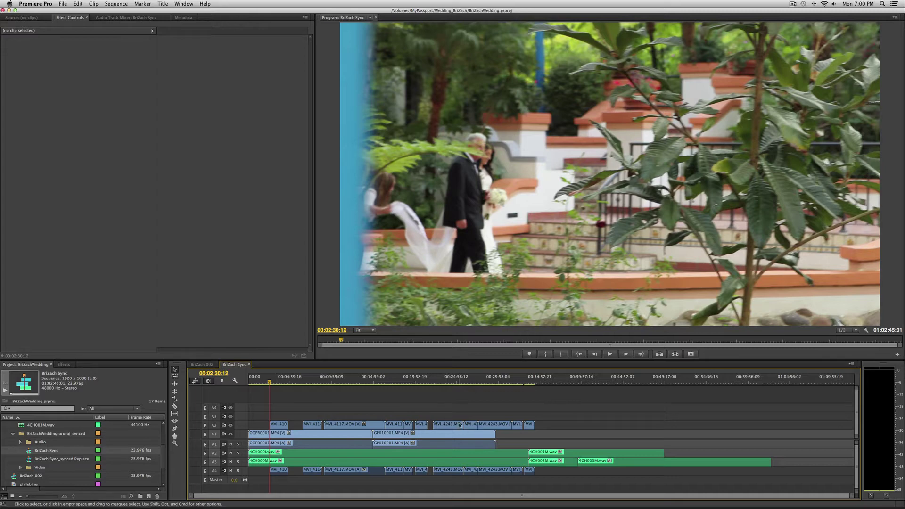
- Preview the ceremony: opening minutes, groomsmen at the gazebo, vows, wide shot and couple close-up
click(258, 381)
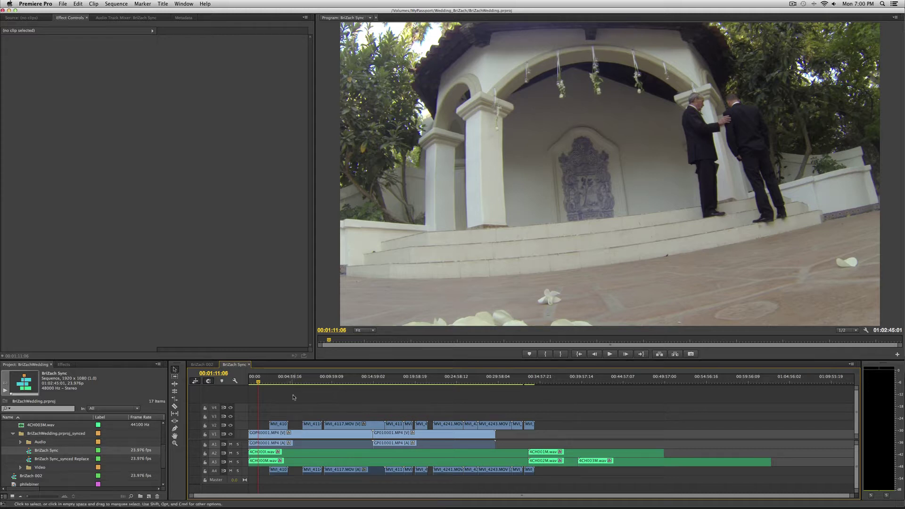
click(298, 382)
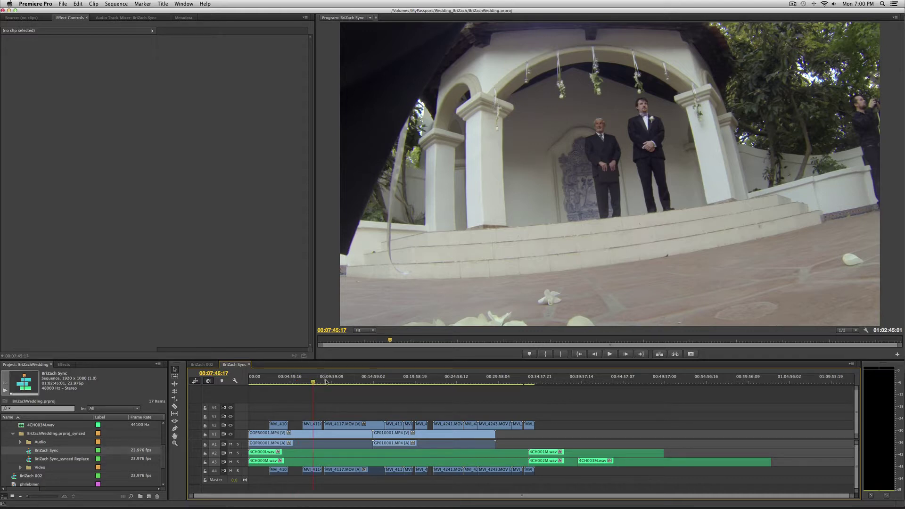
click(341, 382)
click(385, 380)
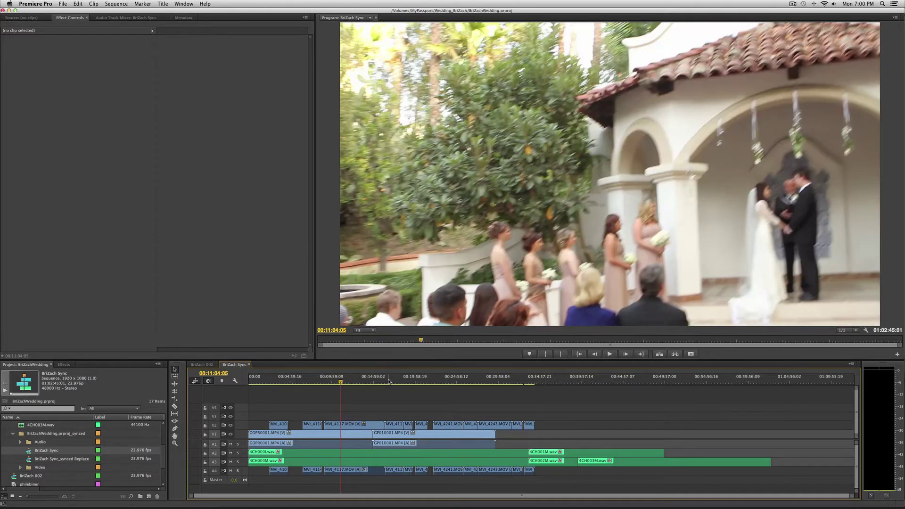
click(396, 380)
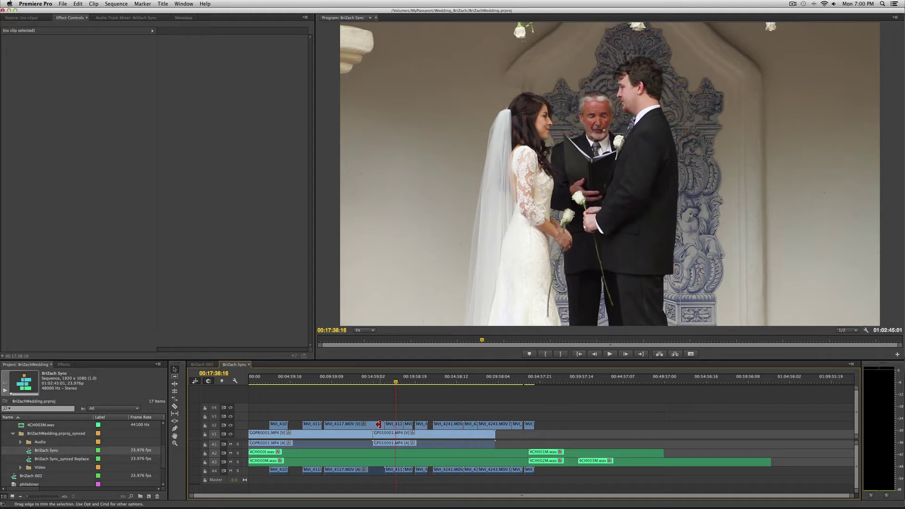
- Show the 4CH000I.wav clip's audio settings in Effect Controls and skim into the reception speeches
click(290, 455)
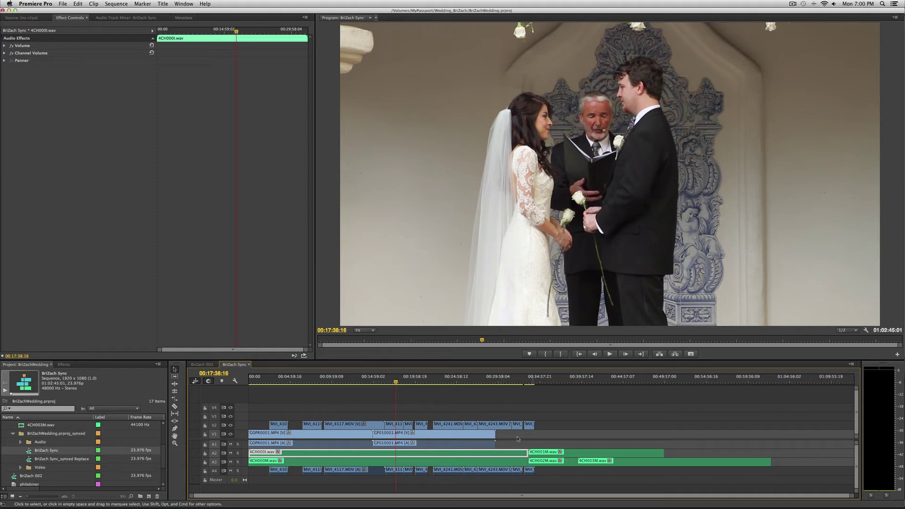
click(448, 381)
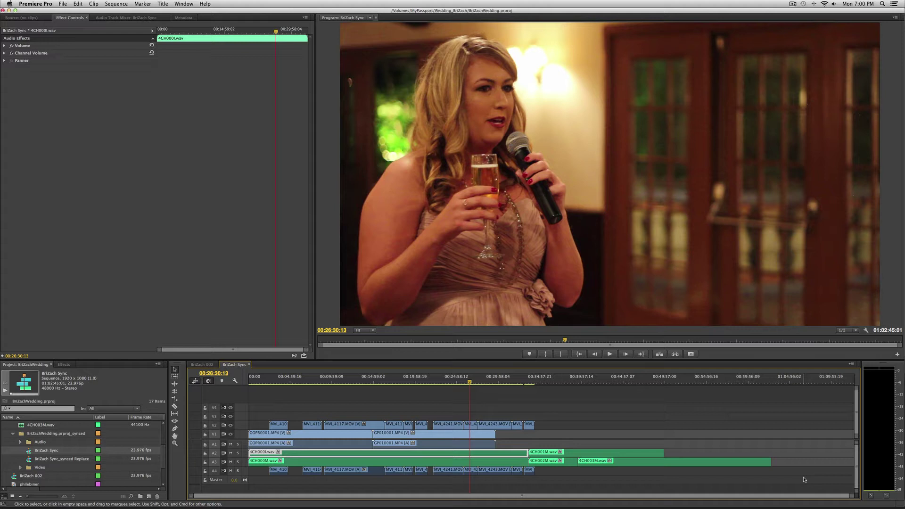
click(484, 379)
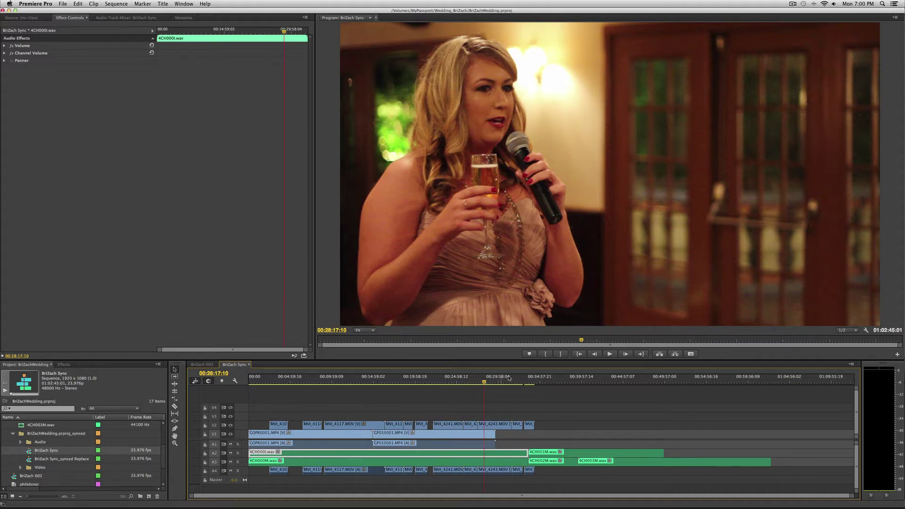
- Return the playhead to the ceremony at 00:13:01:07
click(190, 3)
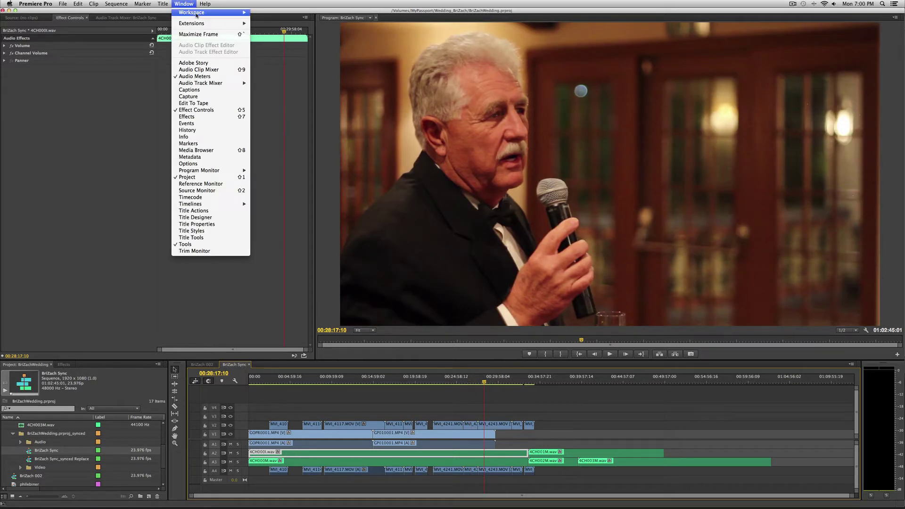
mouse_move(248, 24)
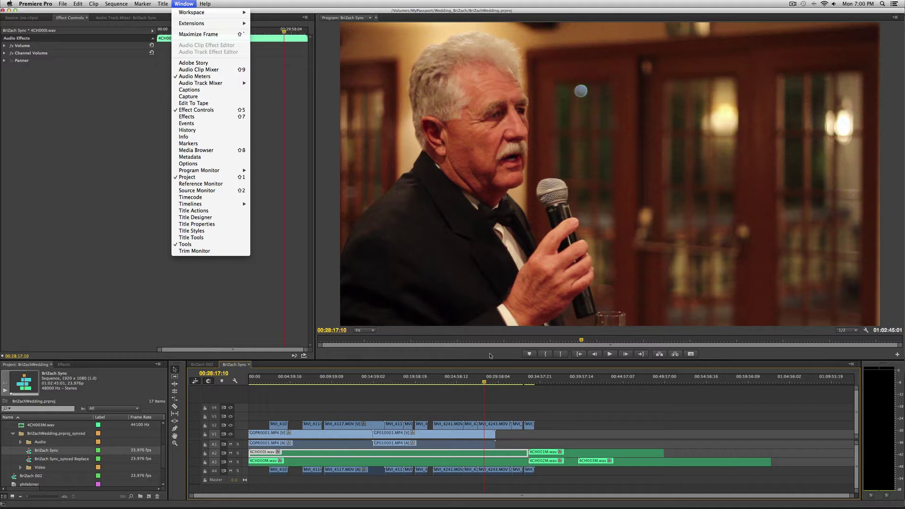
click(462, 414)
click(357, 382)
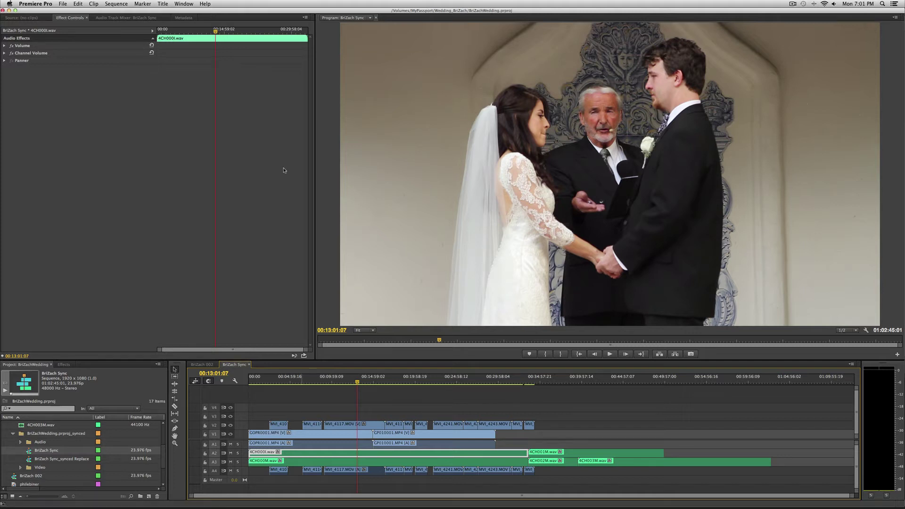
- Launch the PluralEyes 3 extension from Window > Extensions and agree to save the project
click(184, 4)
mouse_move(236, 23)
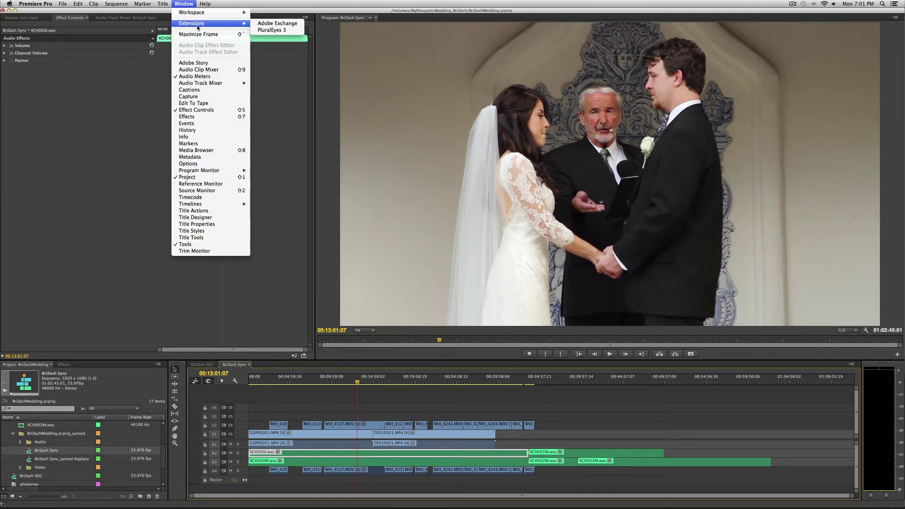
click(289, 30)
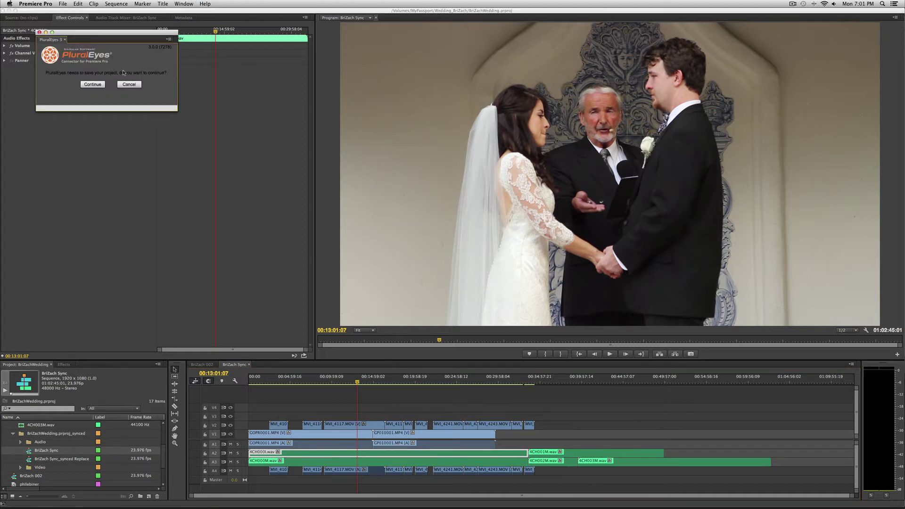
click(101, 84)
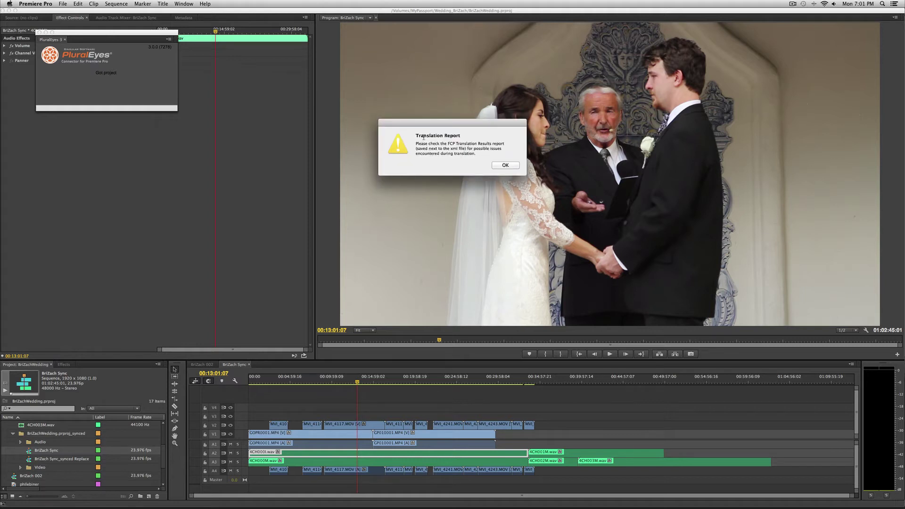
- Dismiss the Translation Report and jump to the groom's reception speech
click(505, 165)
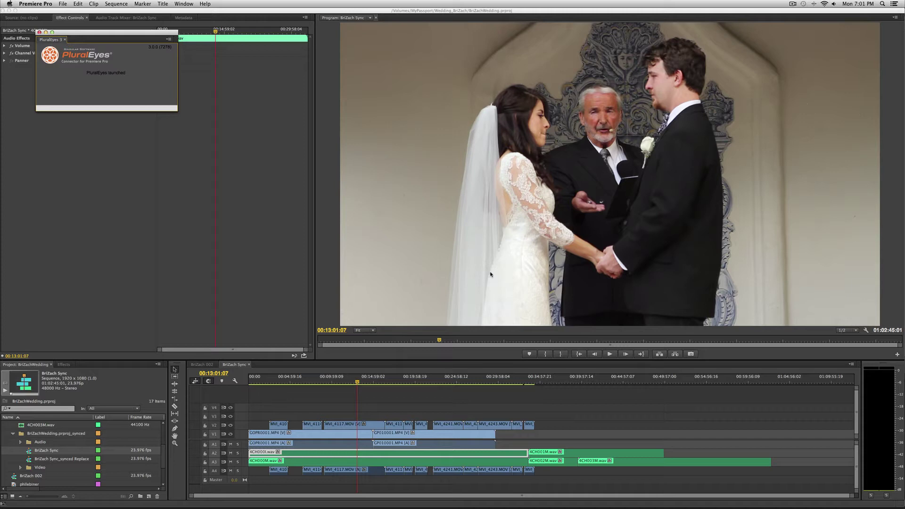
click(415, 382)
click(459, 382)
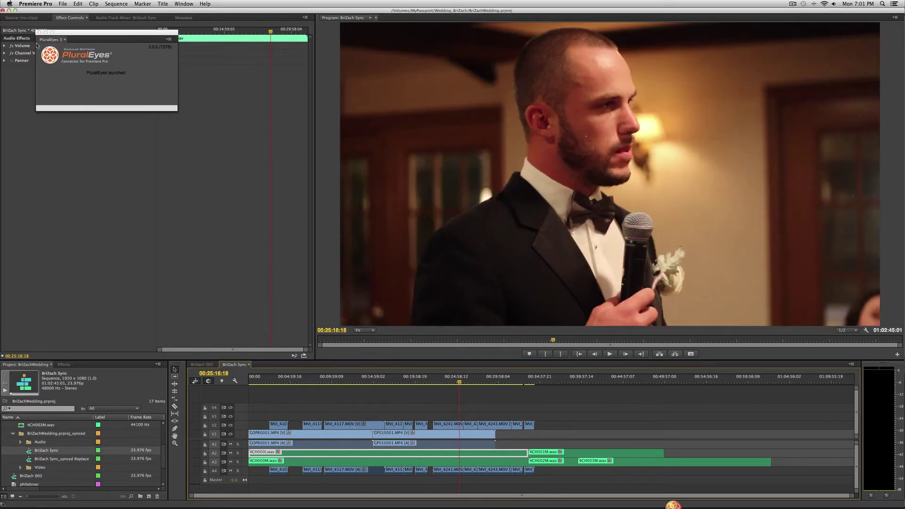
- In PluralEyes 3, select the BriZach Sync sequence for import and confirm it
key(super+Tab)
key(shift+Tab)
key(shift+Tab)
key(shift+Tab)
key(shift+Tab)
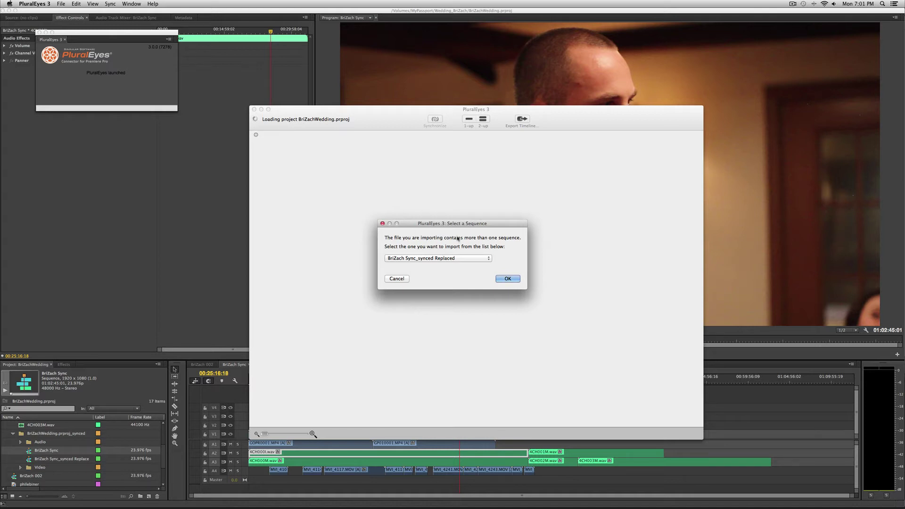
drag(459, 226, 400, 216)
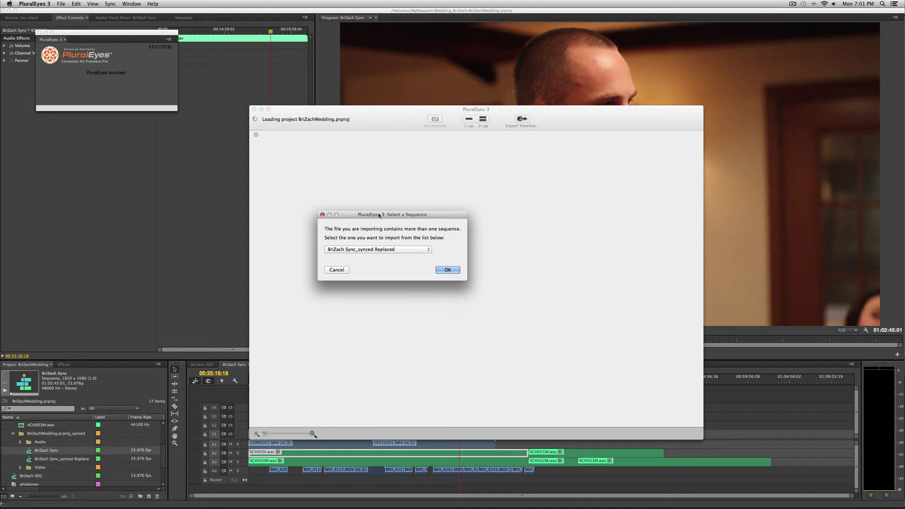
click(393, 250)
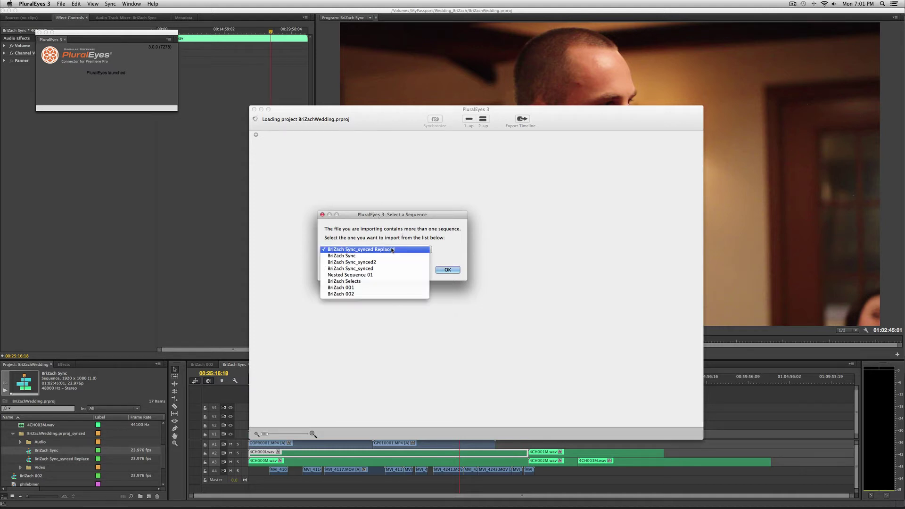
click(392, 250)
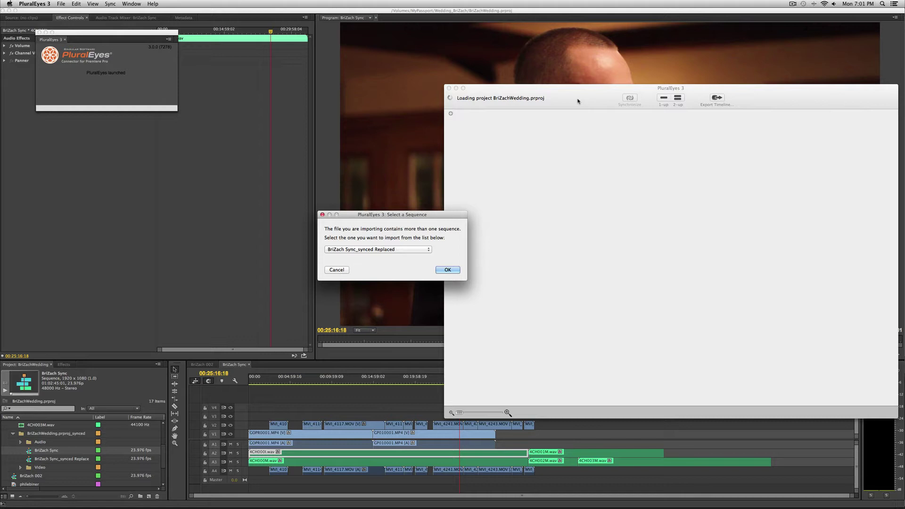
click(392, 249)
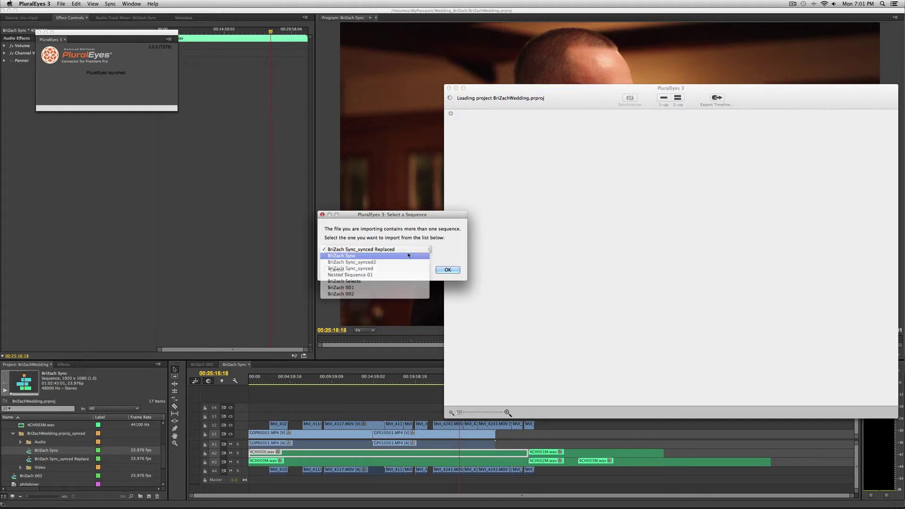
click(384, 282)
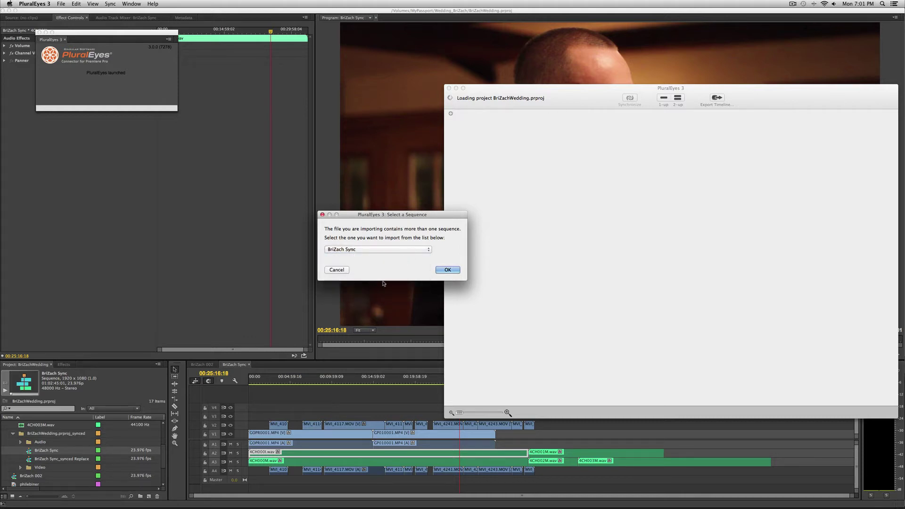
click(456, 270)
drag(579, 91, 373, 86)
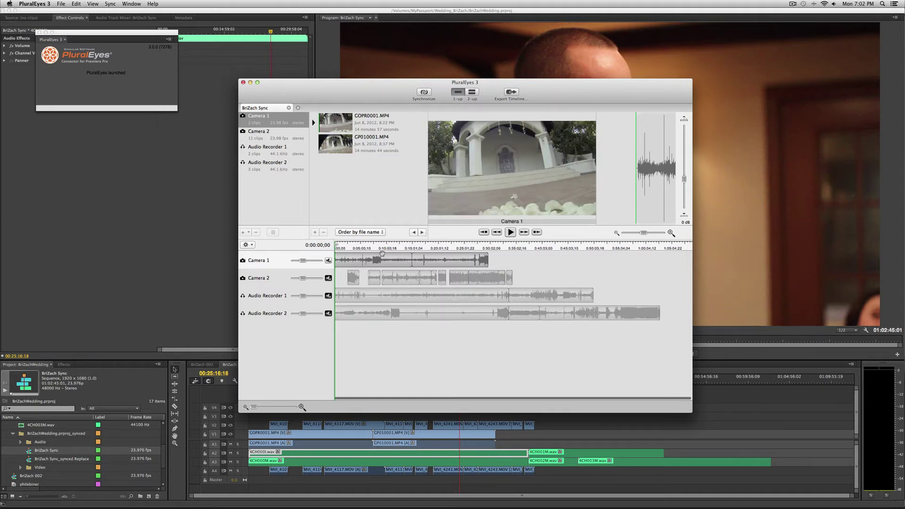
- Scrub the PluralEyes playhead to Camera 1's ceremony shot at 0:16:44:11
drag(380, 252, 406, 254)
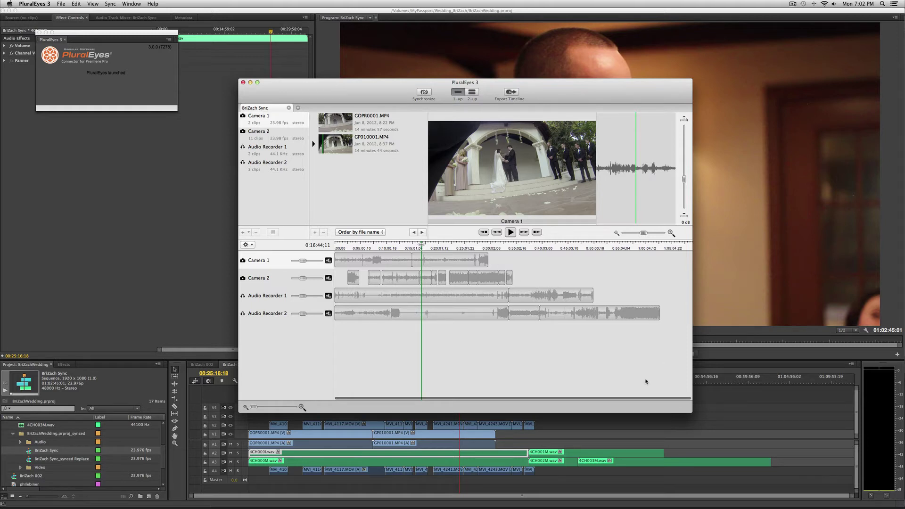
click(425, 92)
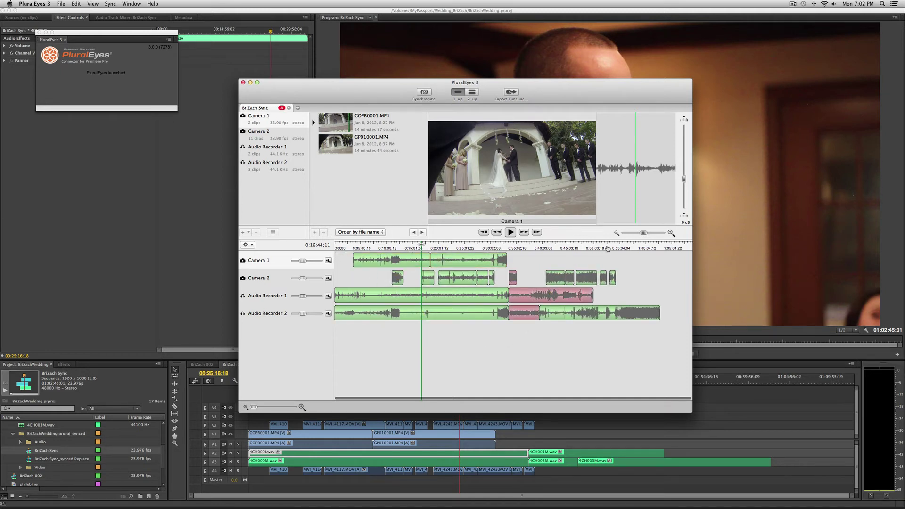
click(451, 249)
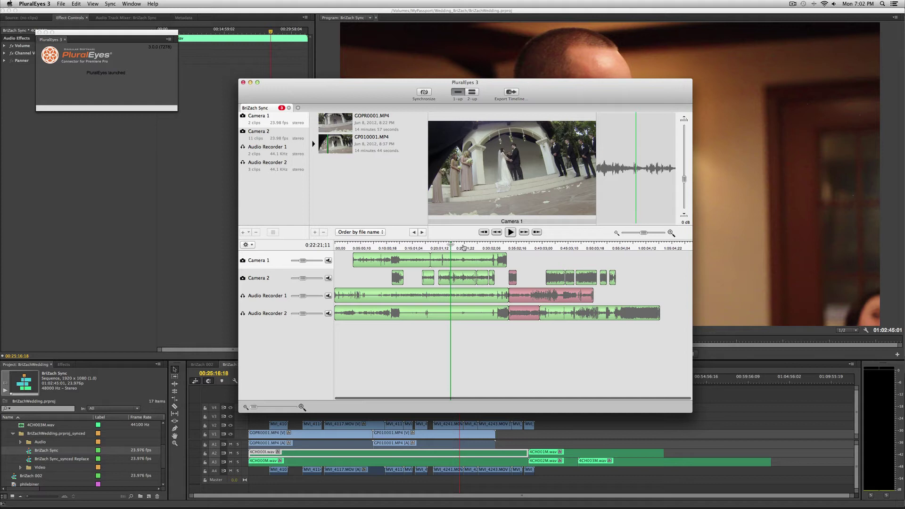
key(space)
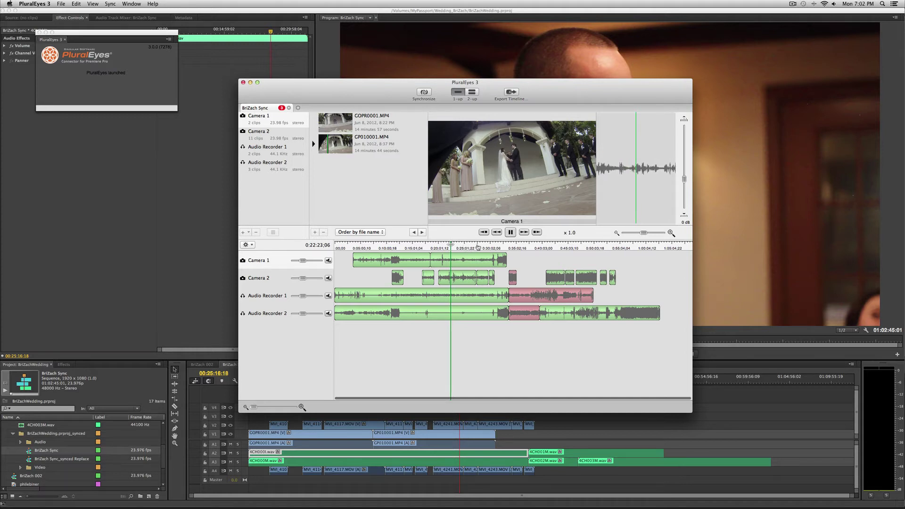
key(space)
click(499, 248)
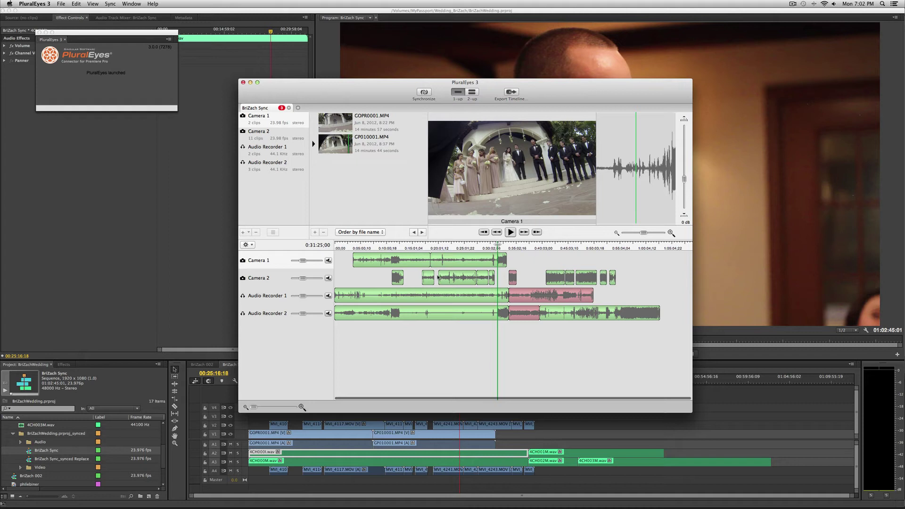
mouse_move(519, 246)
mouse_down()
mouse_move(529, 246)
mouse_move(513, 246)
mouse_up()
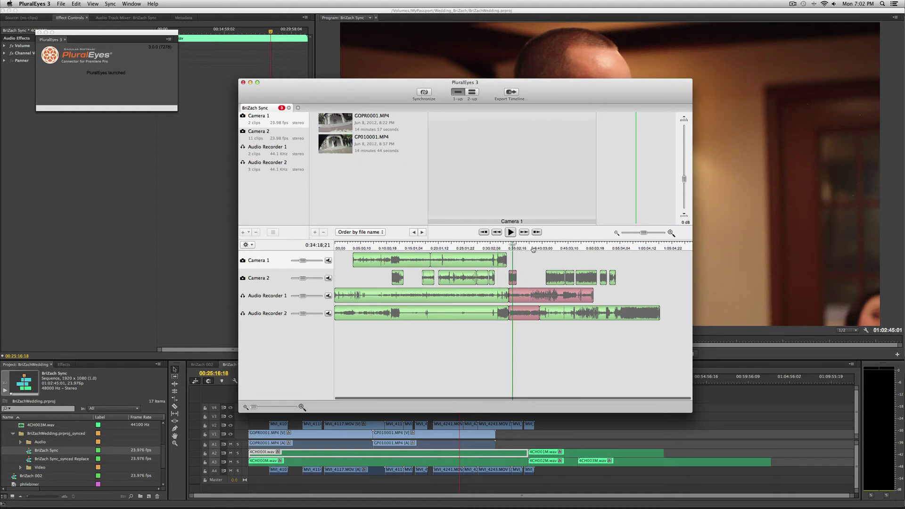
click(513, 277)
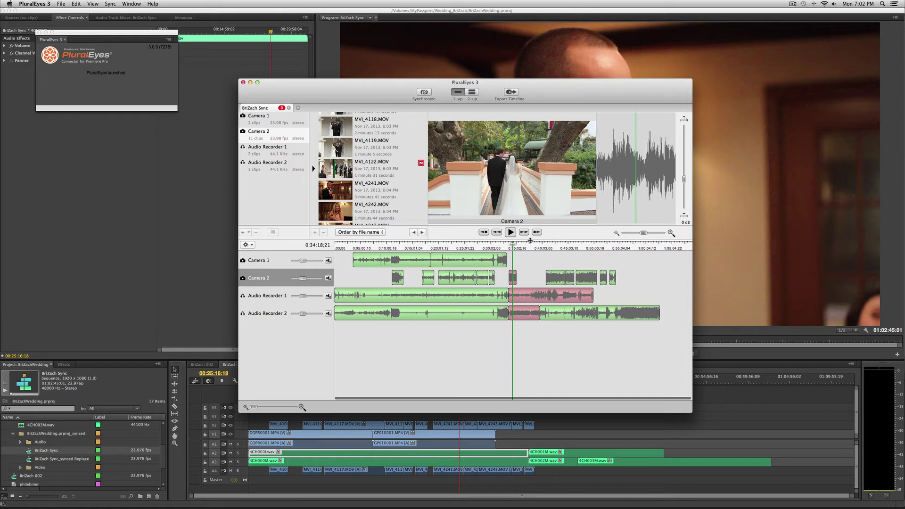
drag(532, 250, 513, 246)
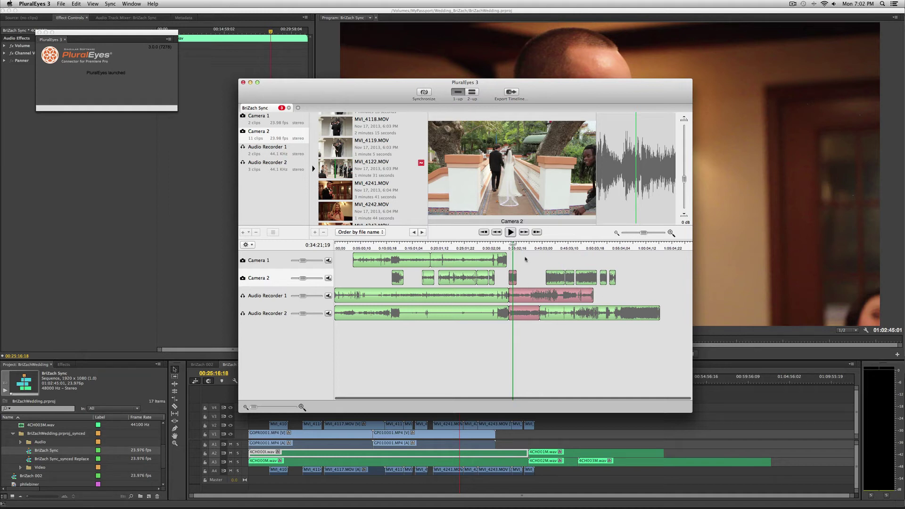
click(512, 277)
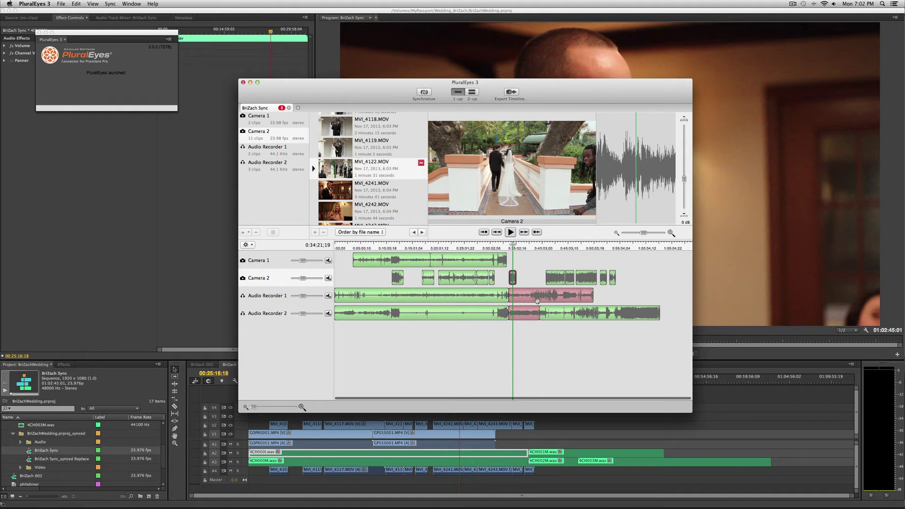
click(537, 297)
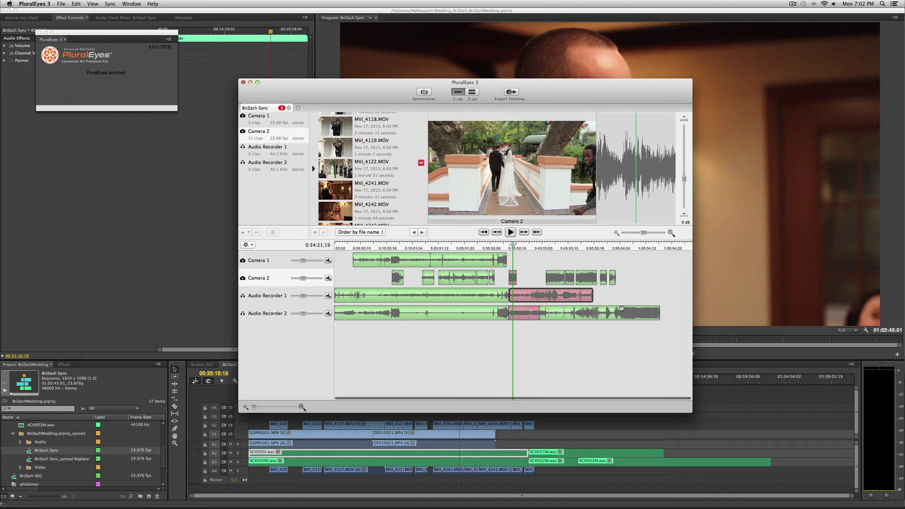
click(635, 269)
click(589, 247)
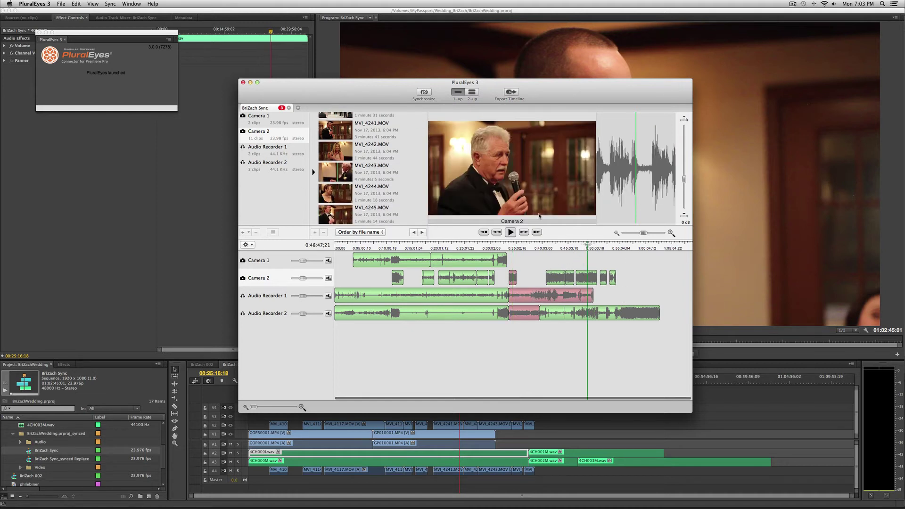
click(604, 248)
click(611, 248)
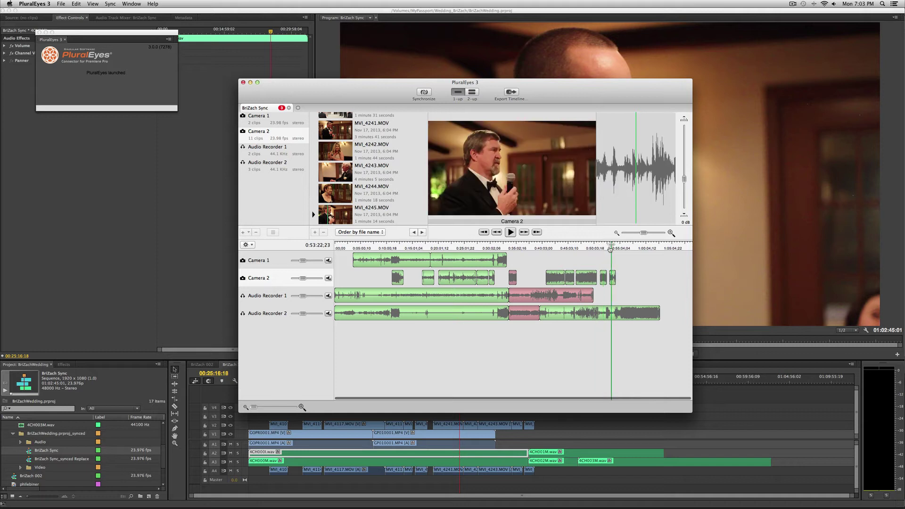
click(561, 247)
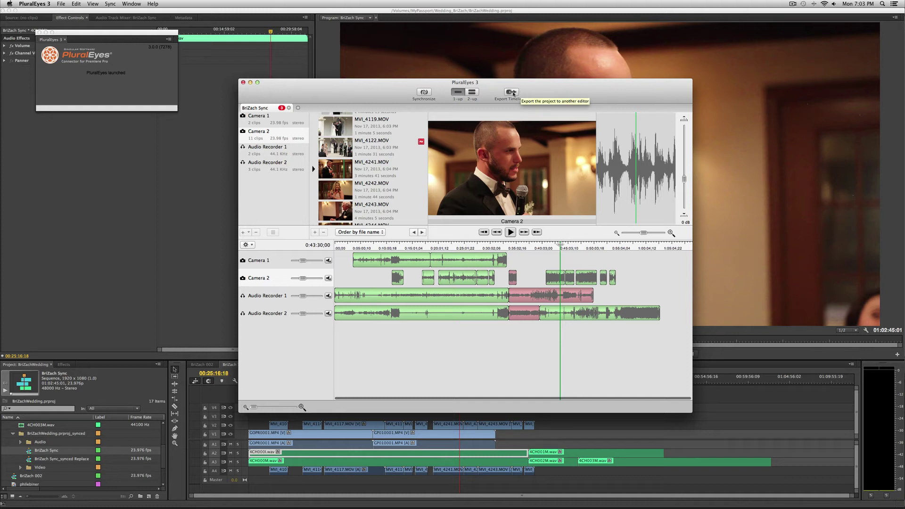
- Export the synced timeline to Premiere Pro and inspect the new prproj_synced bin's Audio folder
click(512, 93)
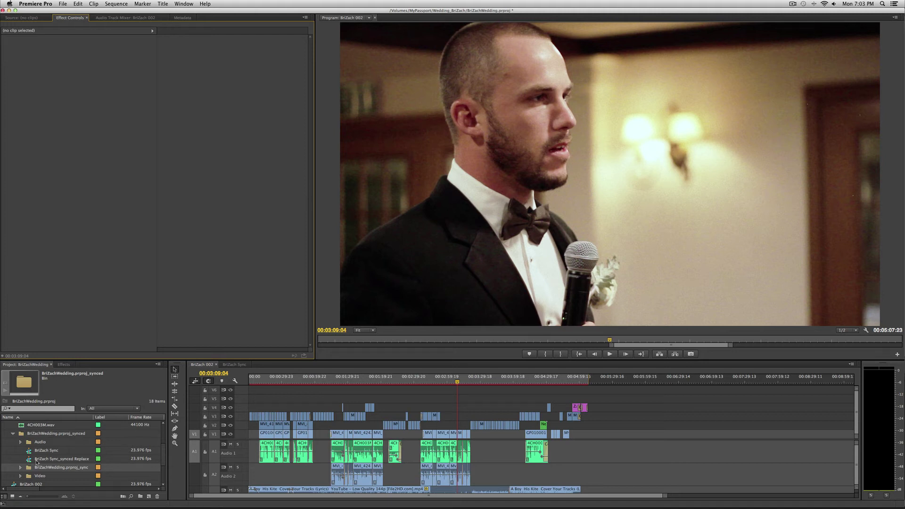
scroll(37, 461, down, 3)
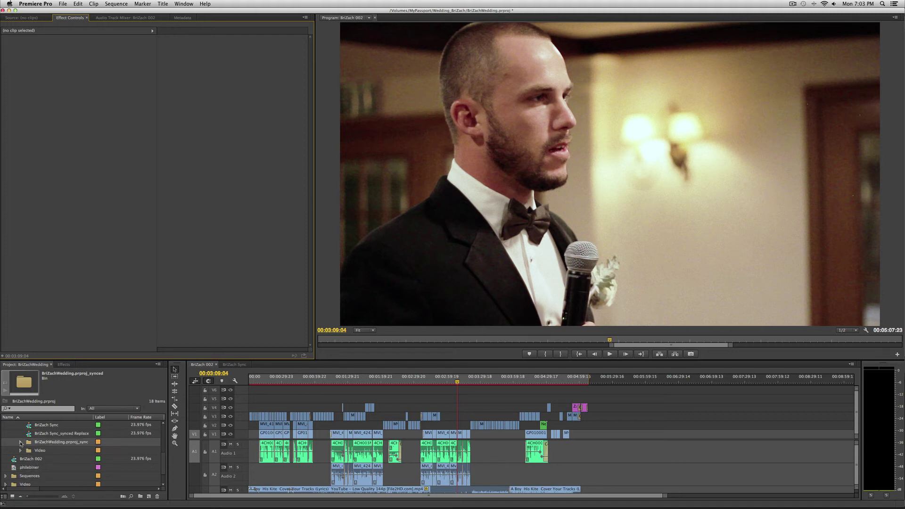
click(20, 443)
click(28, 450)
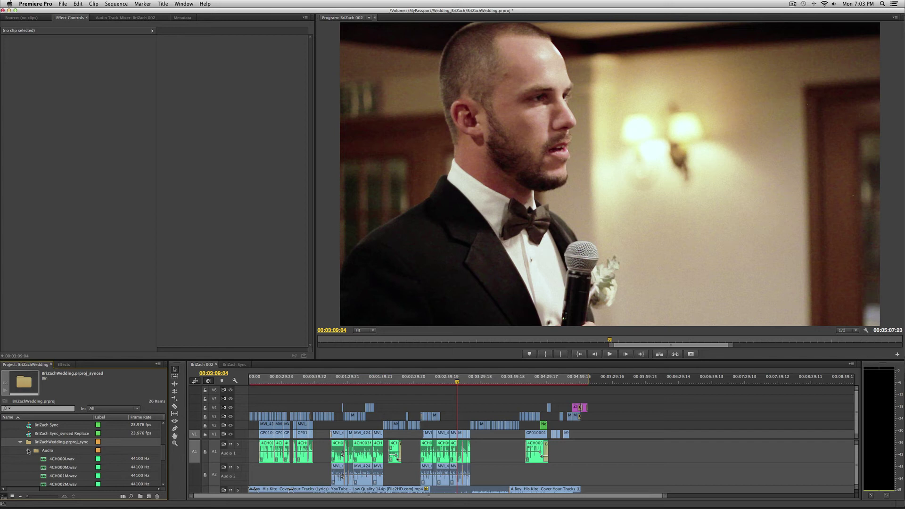
scroll(36, 450, down, 4)
scroll(33, 460, up, 7)
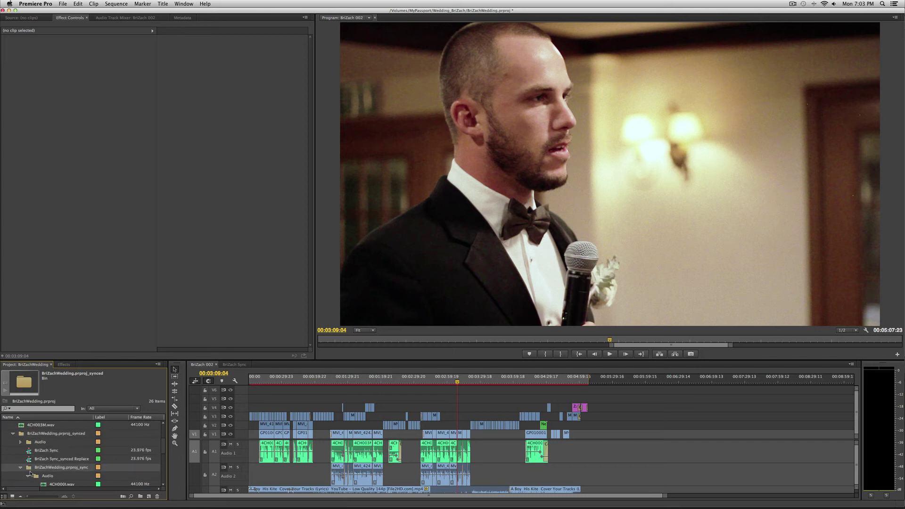
click(29, 475)
- Give the timeline and project list more height than the Program monitor and collapse the synced bin
scroll(64, 461, down, 1)
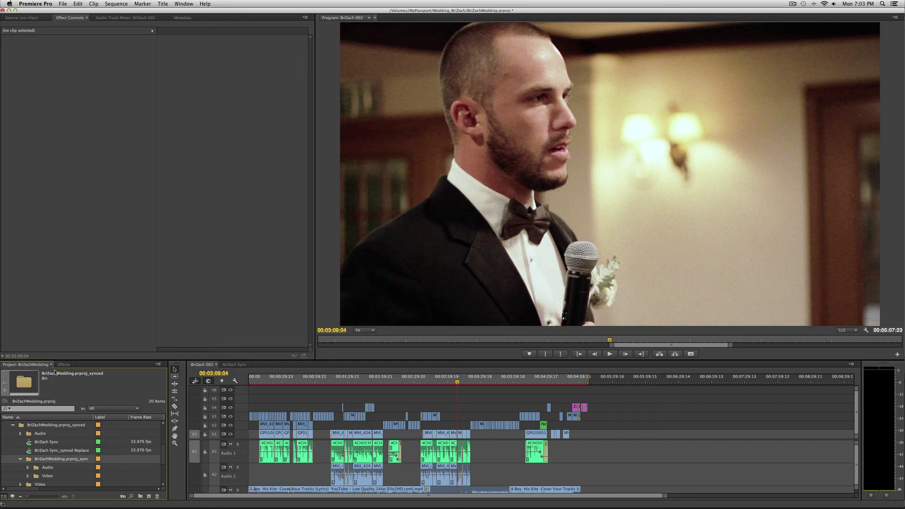
drag(76, 361, 85, 236)
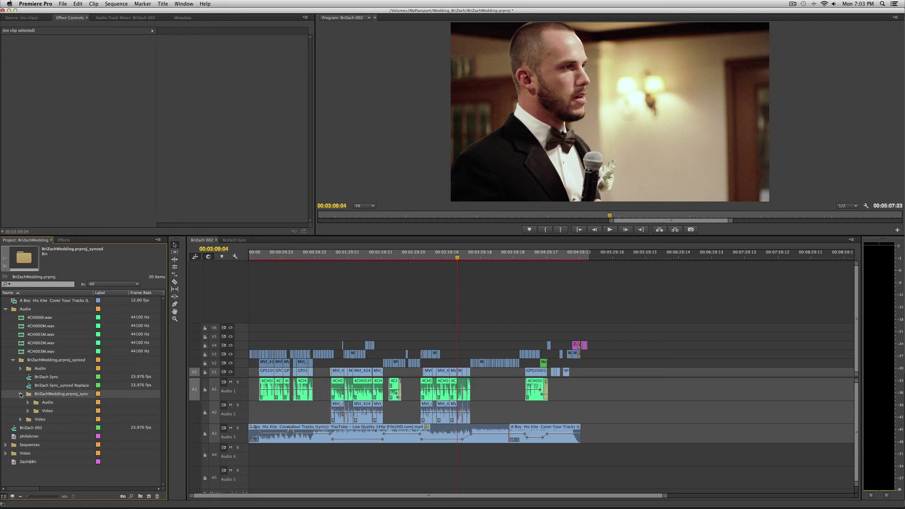
click(20, 394)
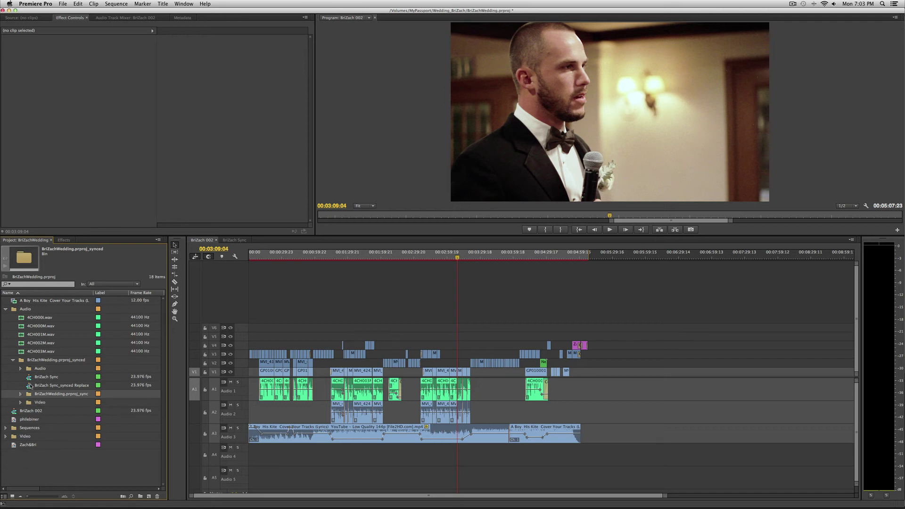
- Open BriZach Sync_synced Replaced, fit it, and view the ceremony at 00:23:15 and 00:26:04
double_click(30, 379)
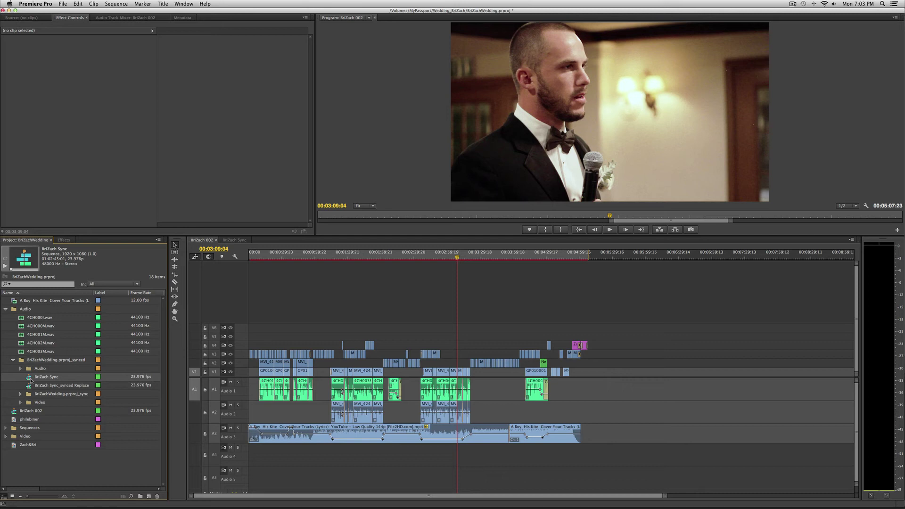
double_click(31, 386)
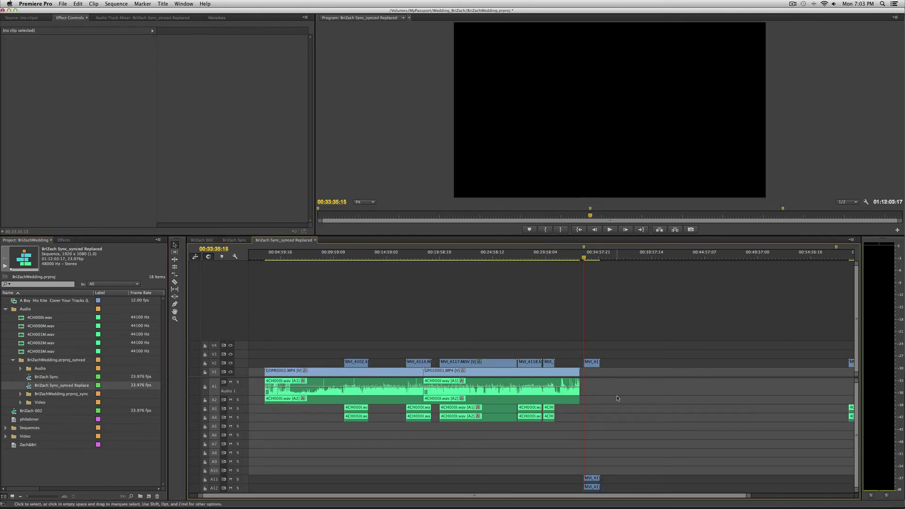
key(backslash)
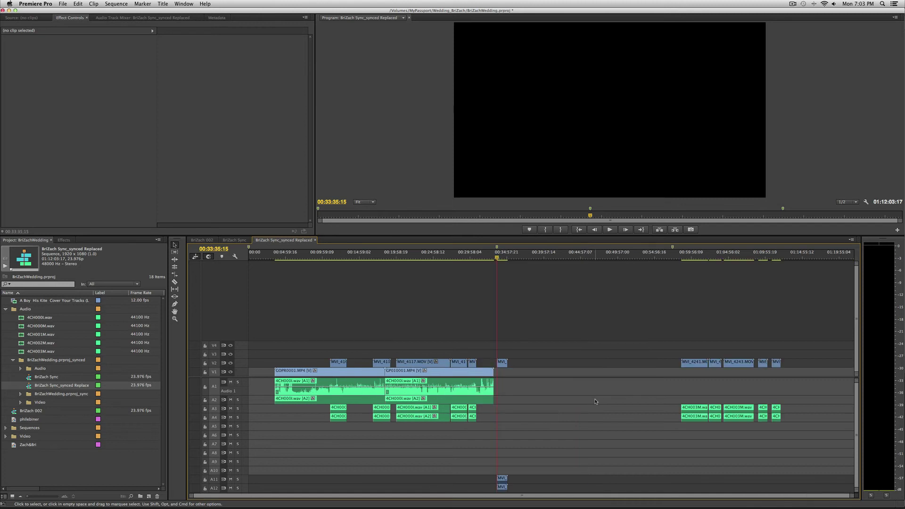
click(421, 255)
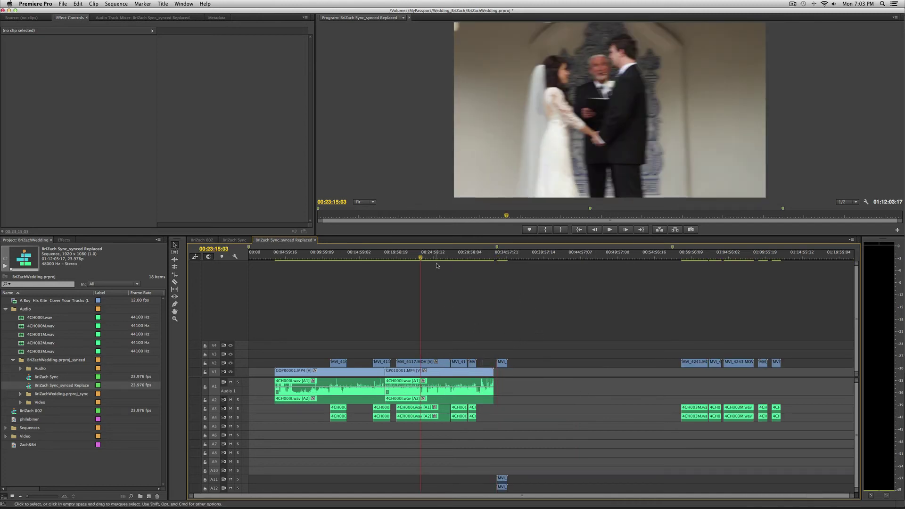
click(442, 254)
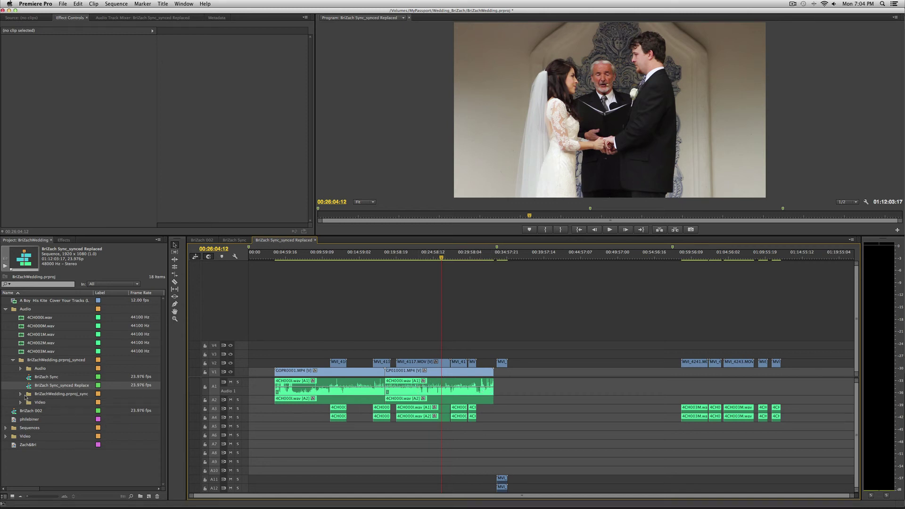
- Expand the synced project's Sequences bin to list its sequences
click(20, 395)
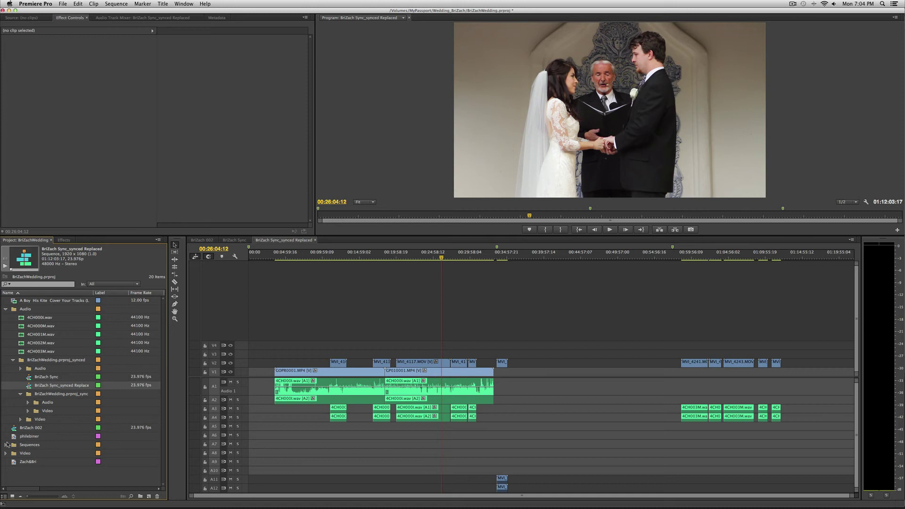
click(6, 445)
click(13, 359)
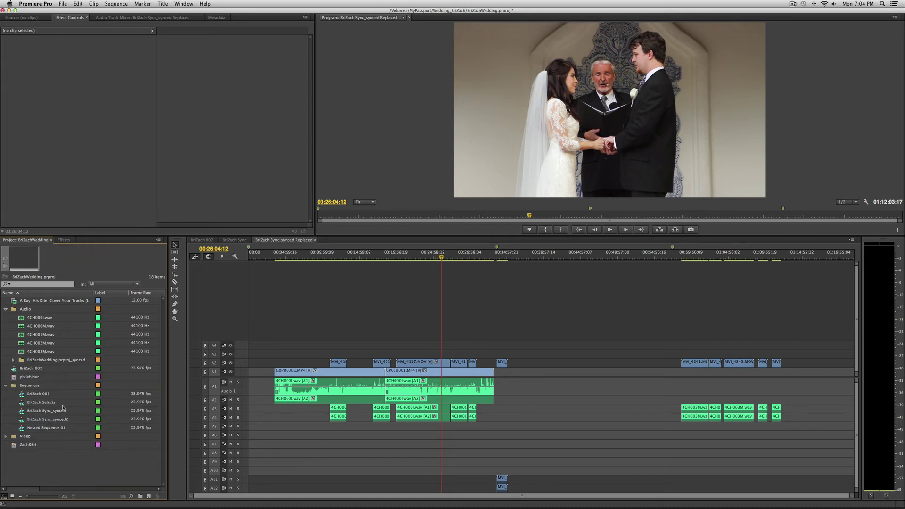
- Open BriZach Sync_synced2 and view the ceremony around 00:06:01
double_click(23, 411)
double_click(22, 421)
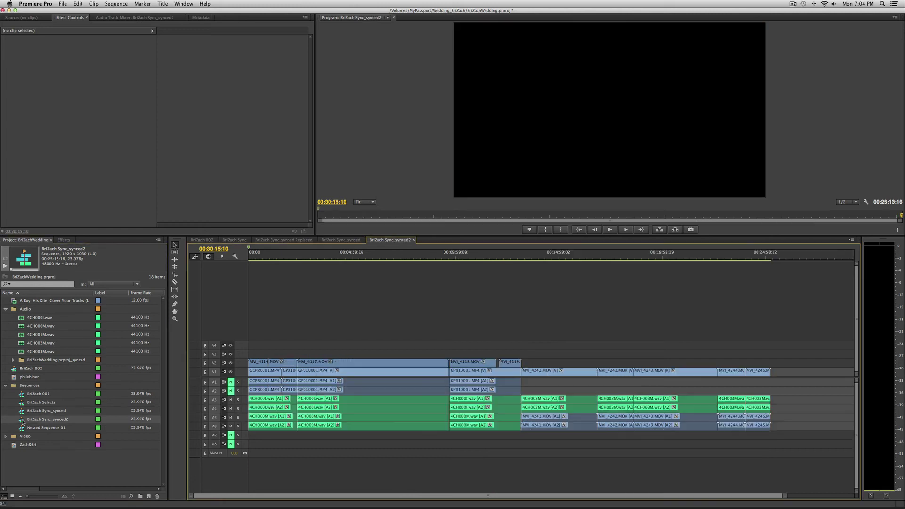
click(374, 258)
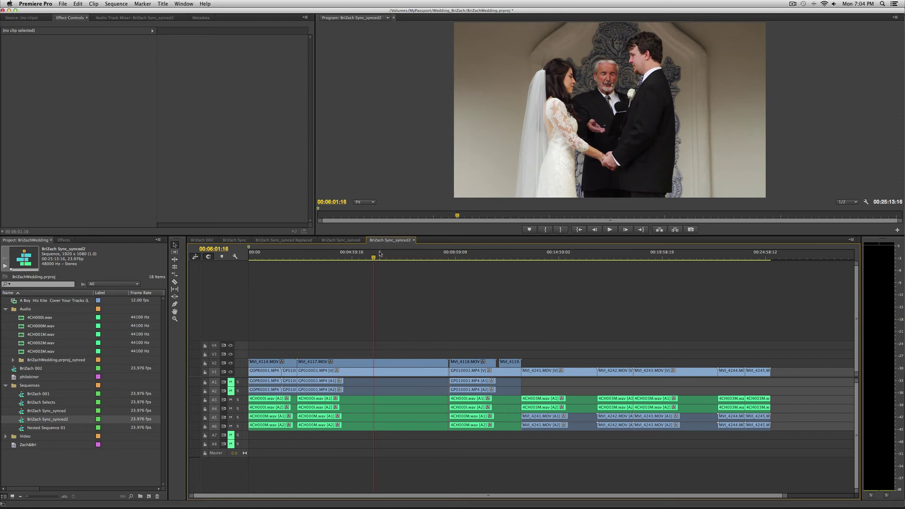
click(397, 258)
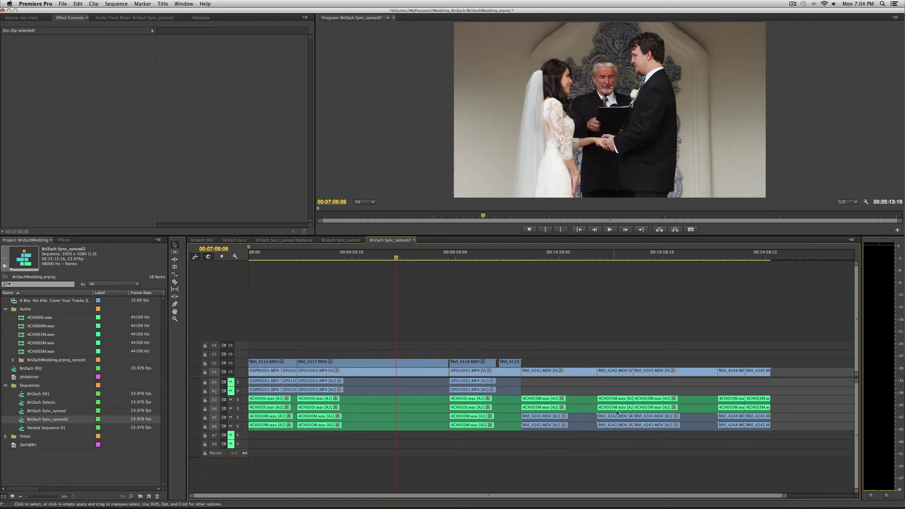
- Play the groomsman's toasts and the ceremony at 00:07:35 to check the synced audio
click(564, 258)
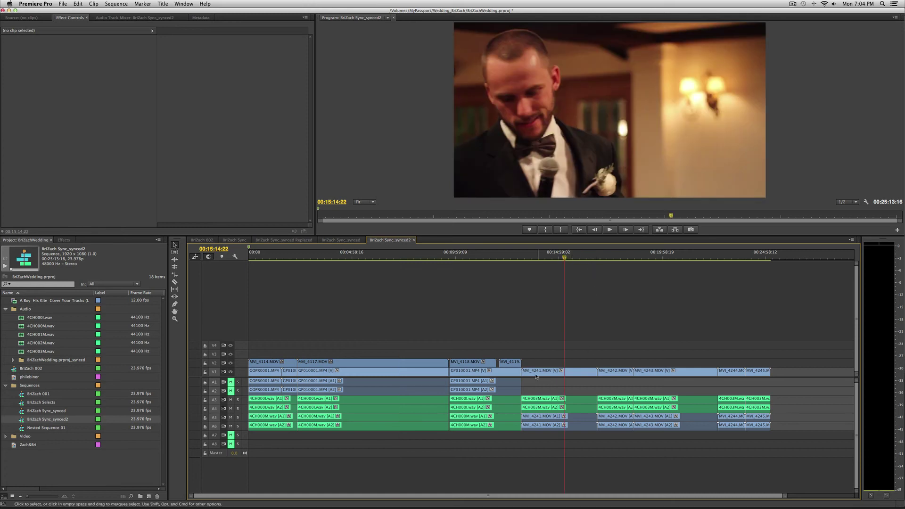
drag(607, 258, 644, 258)
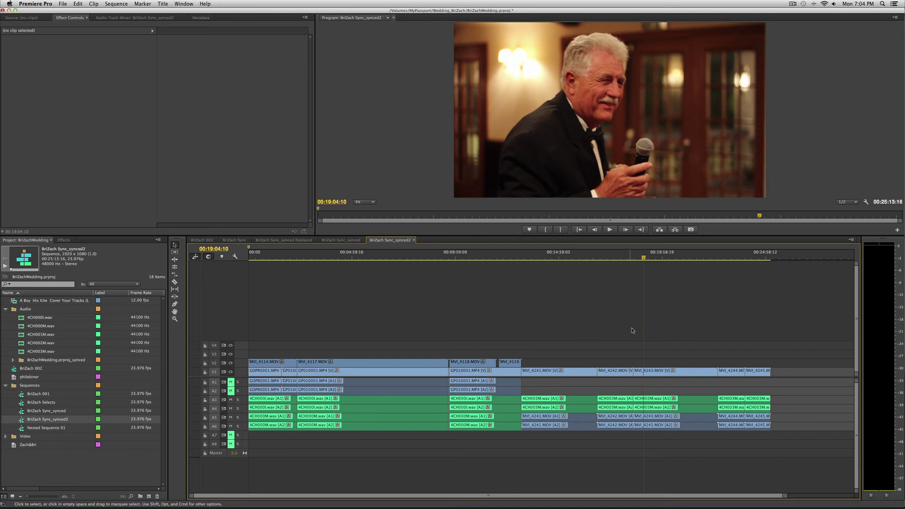
key(space)
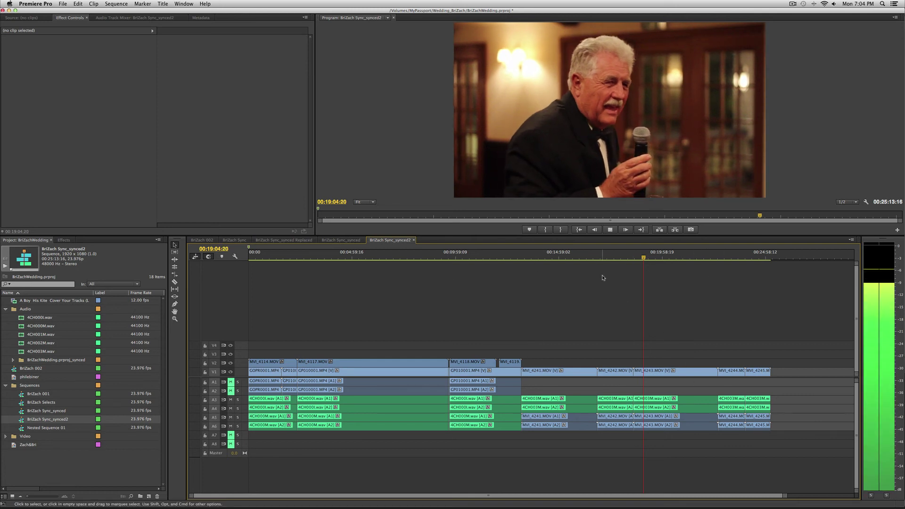
key(space)
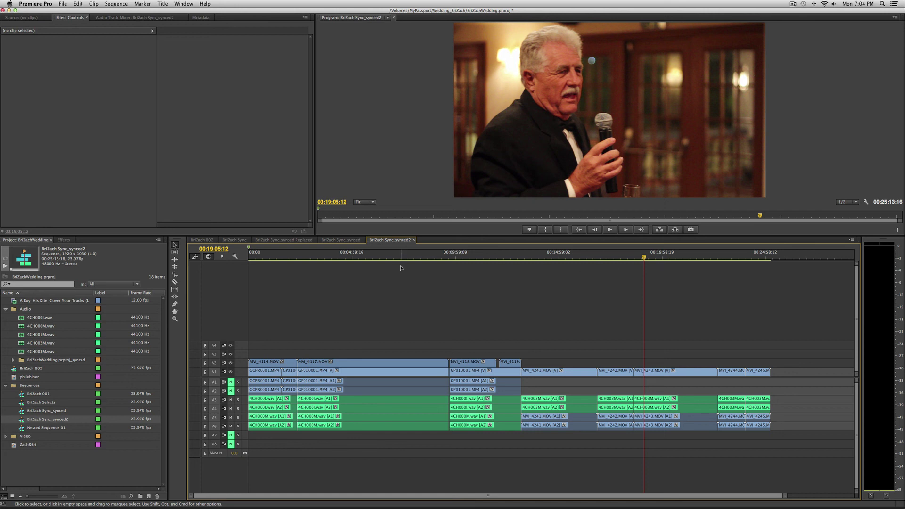
click(406, 255)
key(space)
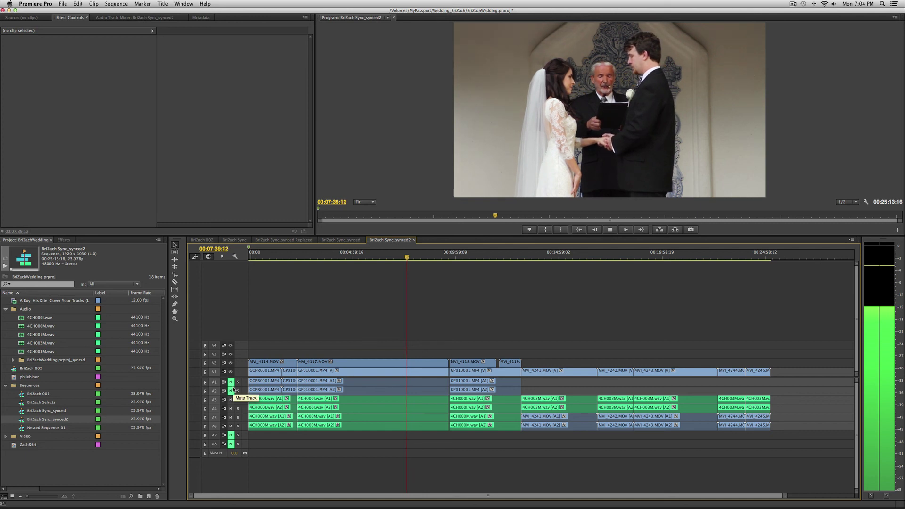
- Unmute camera tracks A2 and A1 and replay the vows with camera audio, stopping at 00:07:42:01
key(space)
click(230, 391)
click(231, 382)
key(space)
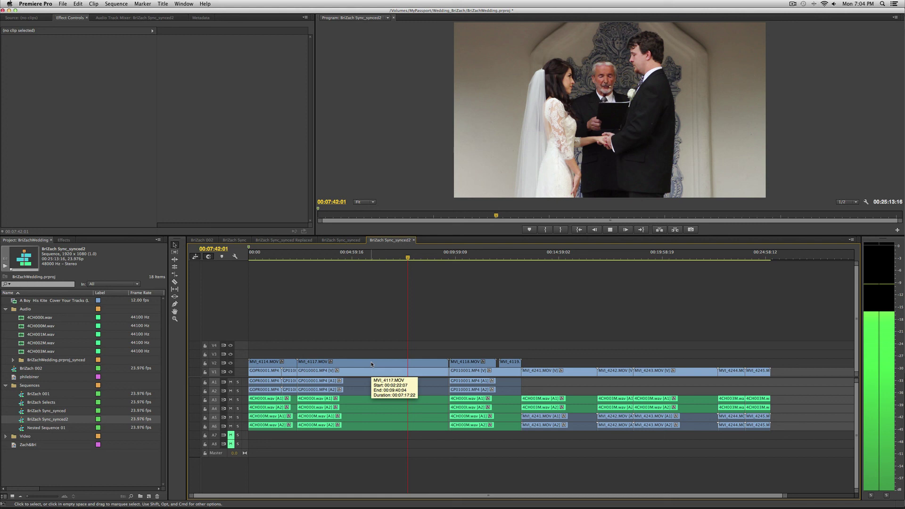
key(space)
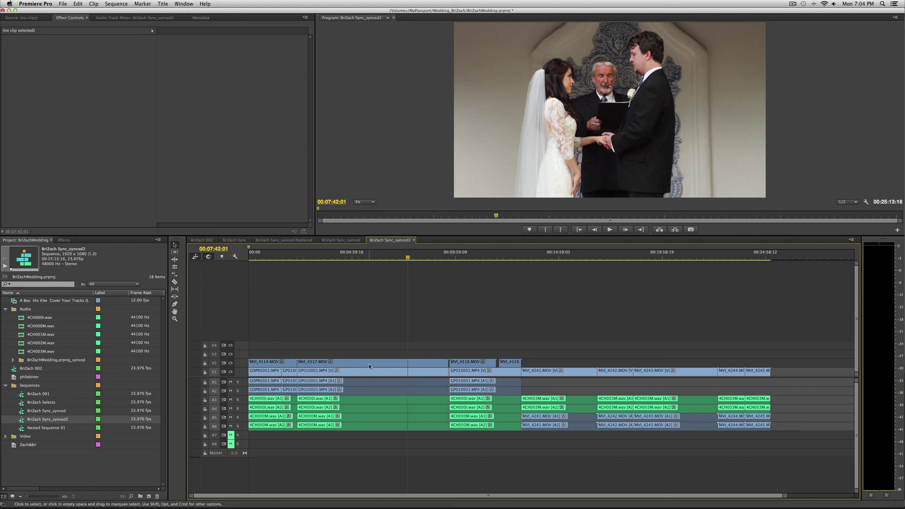